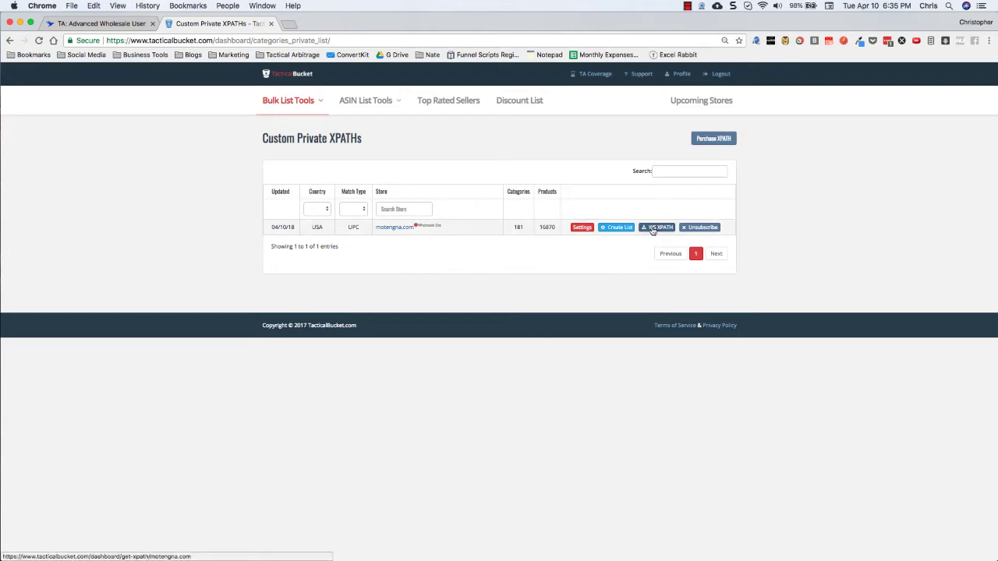
Fetch the motengna.com wholesale XPath file, skip saving the duplicate, and return to Advanced Wholesale User
click(652, 230)
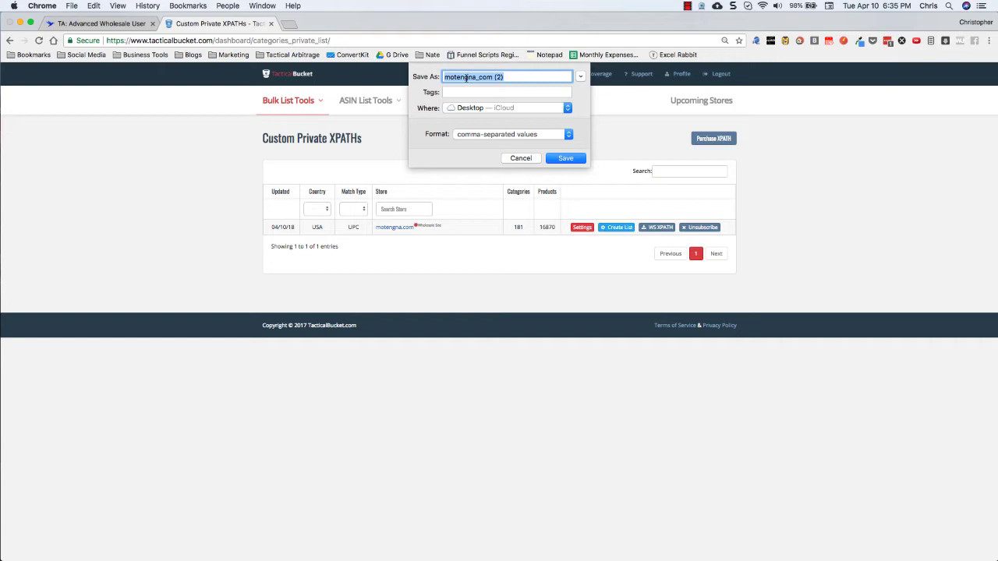
click(521, 159)
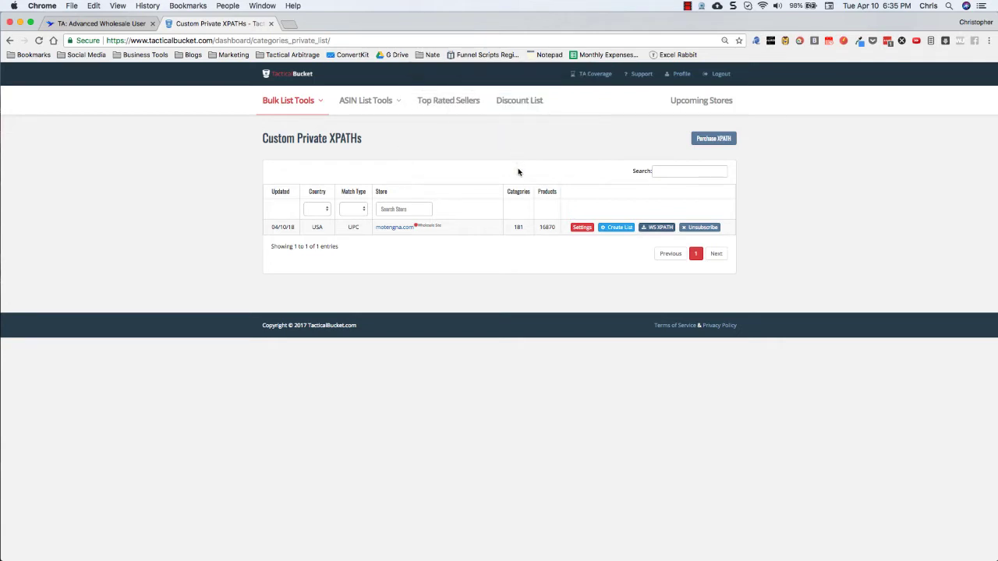
click(96, 27)
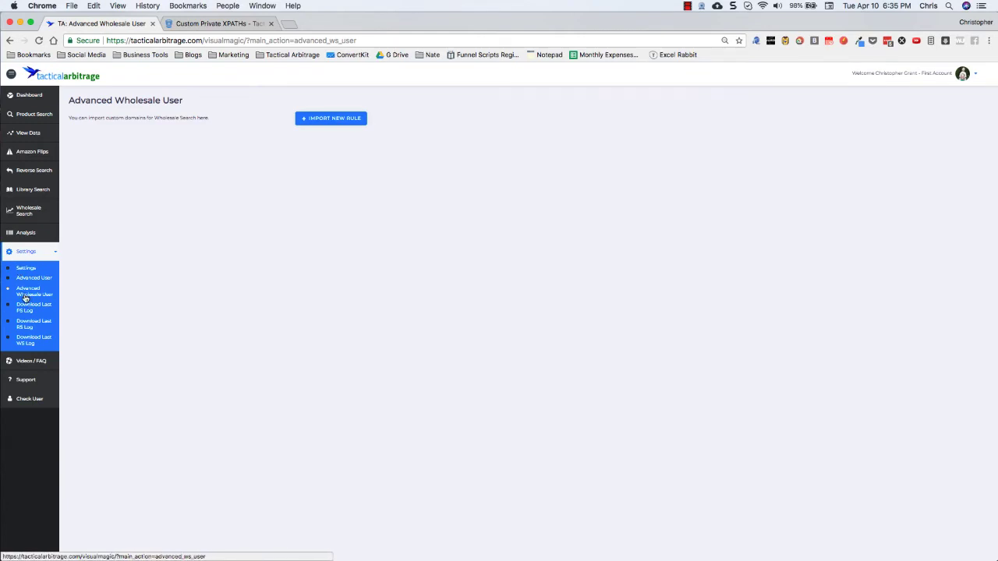
Upload motengna_com.csv as a new wholesale rule so motengna.com becomes domain 1
click(321, 122)
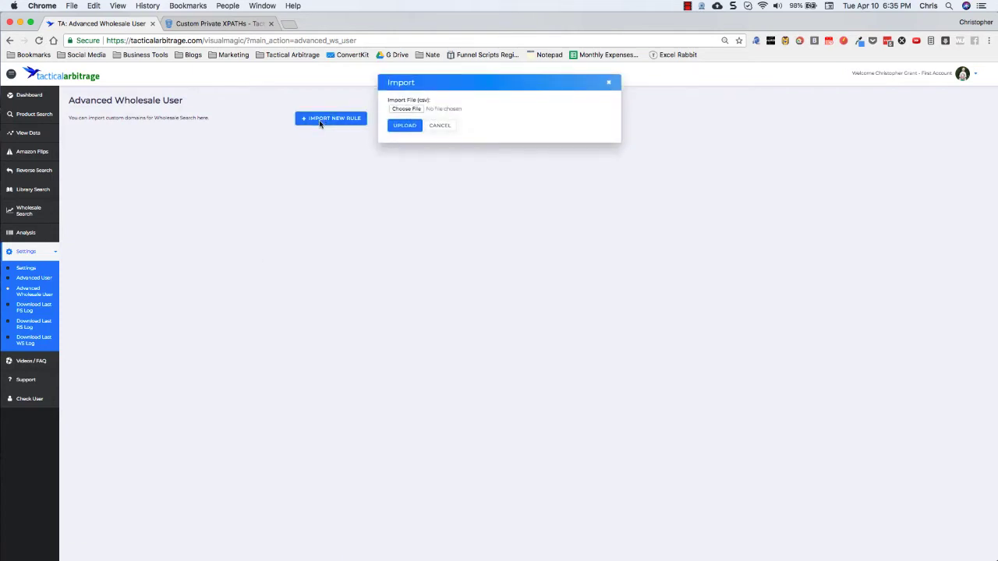
click(406, 111)
scroll(460, 133, down, 3)
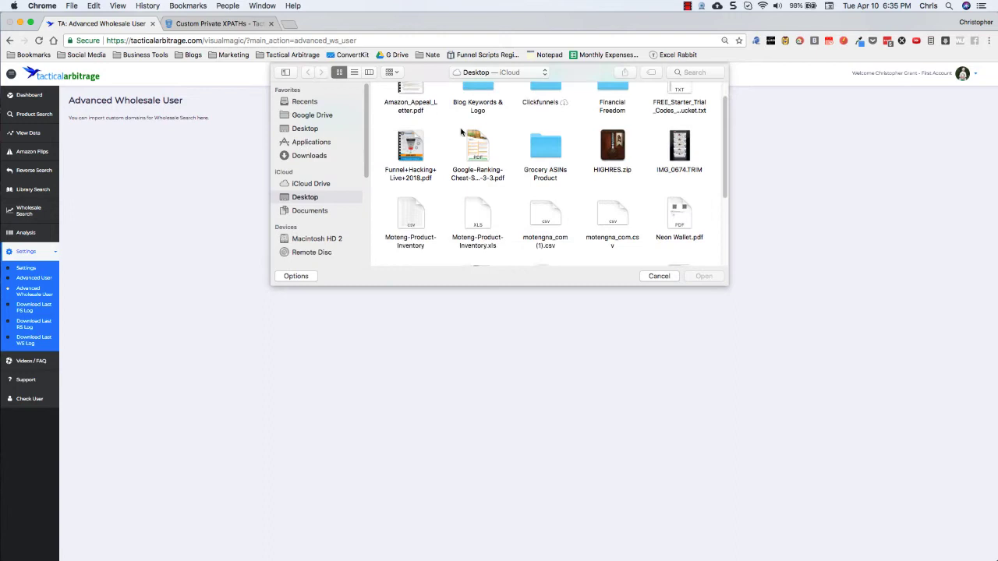
scroll(461, 132, down, 3)
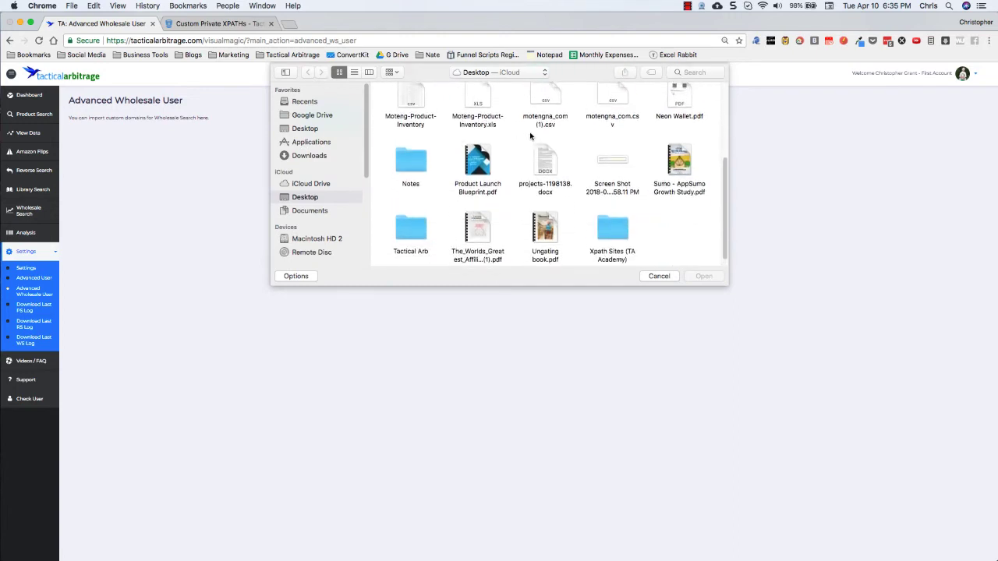
click(610, 102)
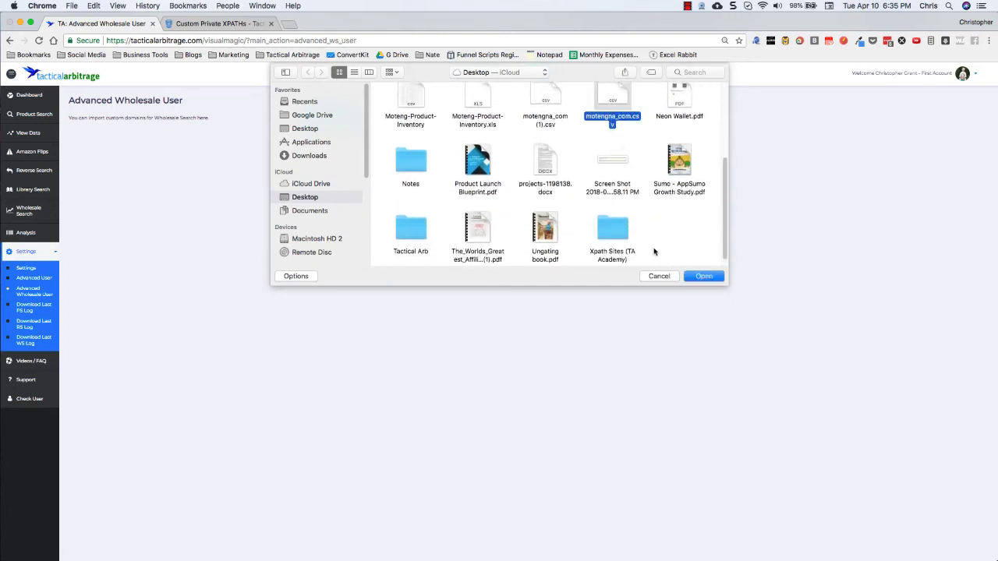
click(701, 276)
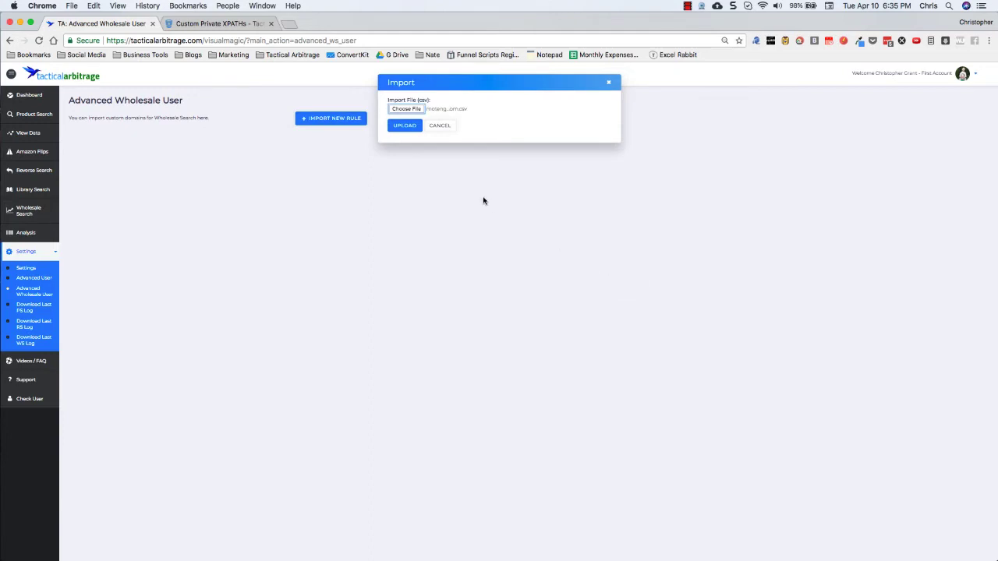
click(401, 128)
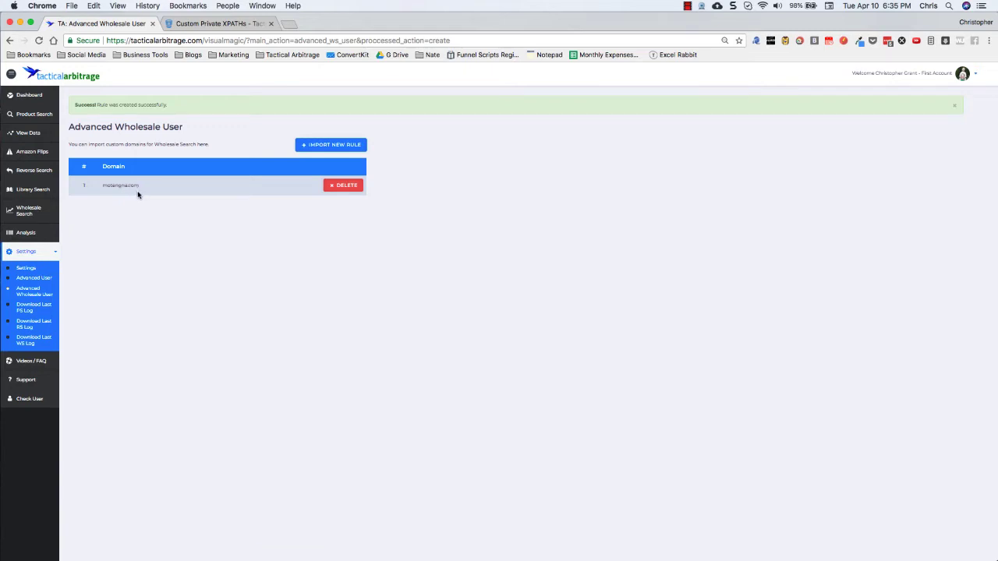
Open Wholesale Search, delete all previous results, and set the source to Scan Wholesale Site
click(28, 212)
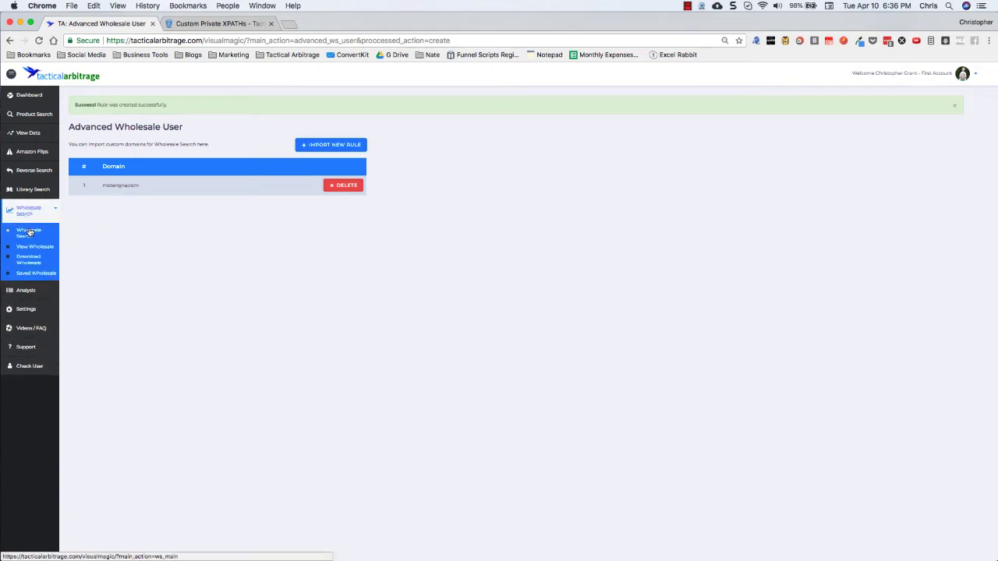
click(28, 232)
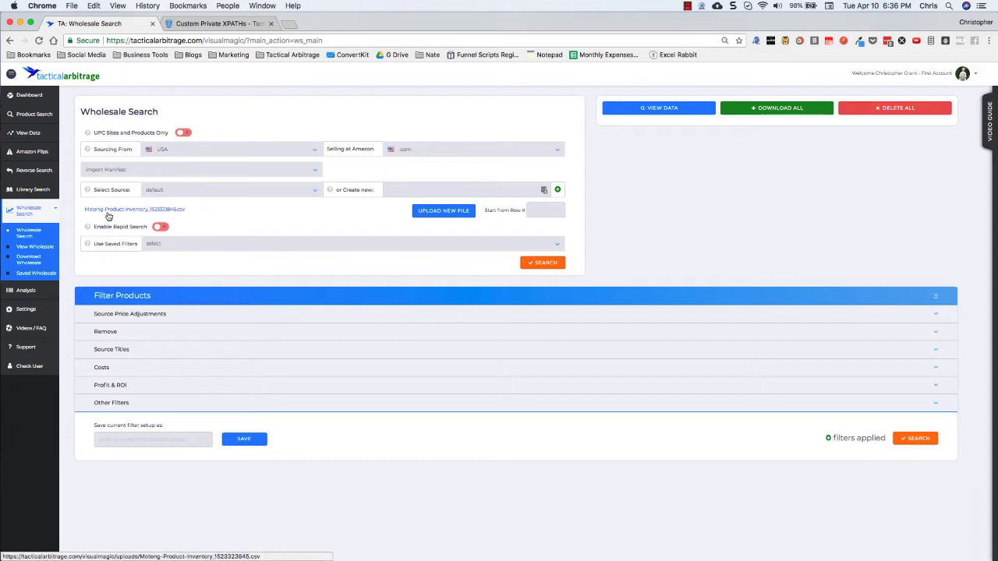
click(108, 214)
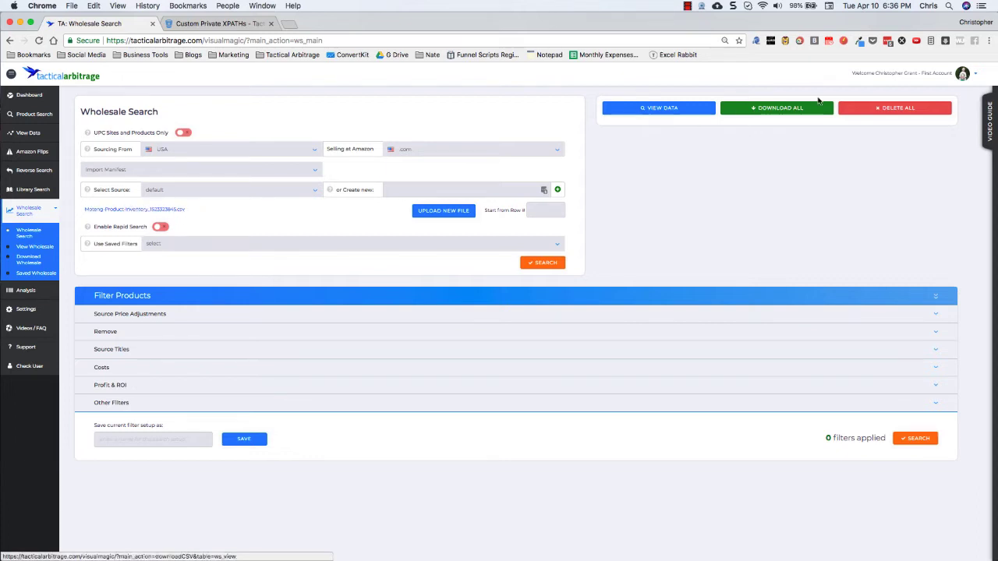
click(894, 107)
click(468, 124)
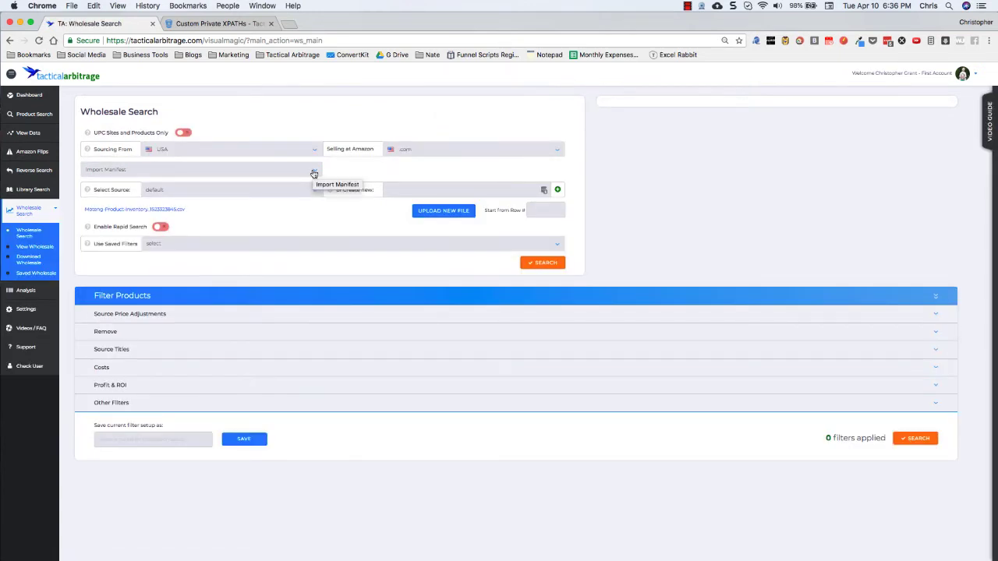
click(315, 173)
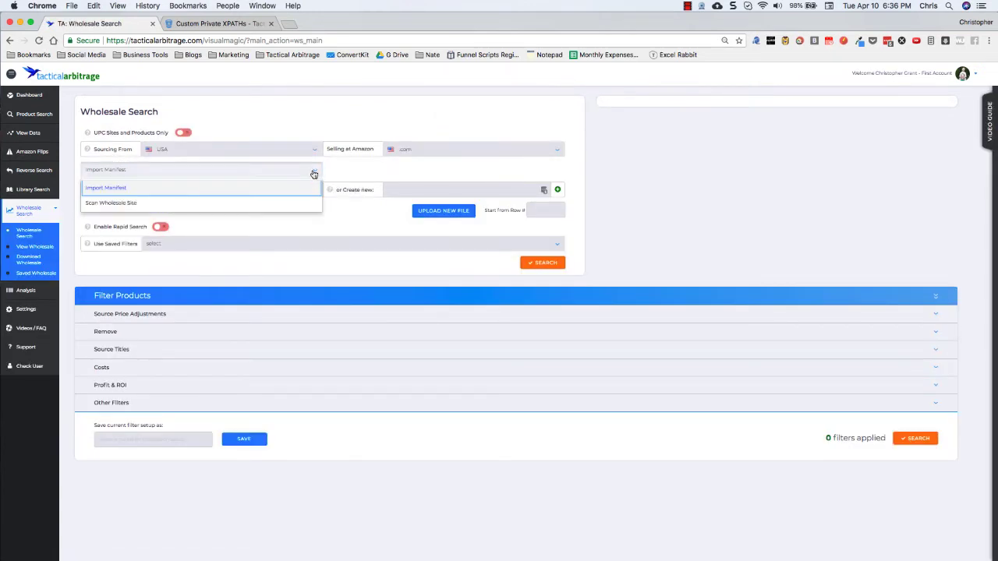
click(137, 205)
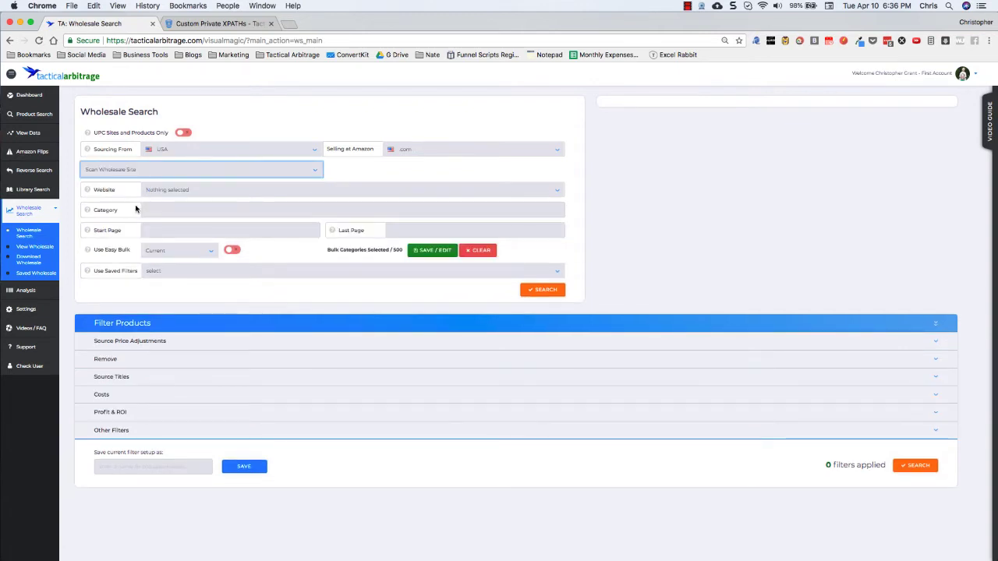
Choose motengna.com (UPC / EAN), keep Level 1 on All, and add all 181 categories to bulk
click(550, 193)
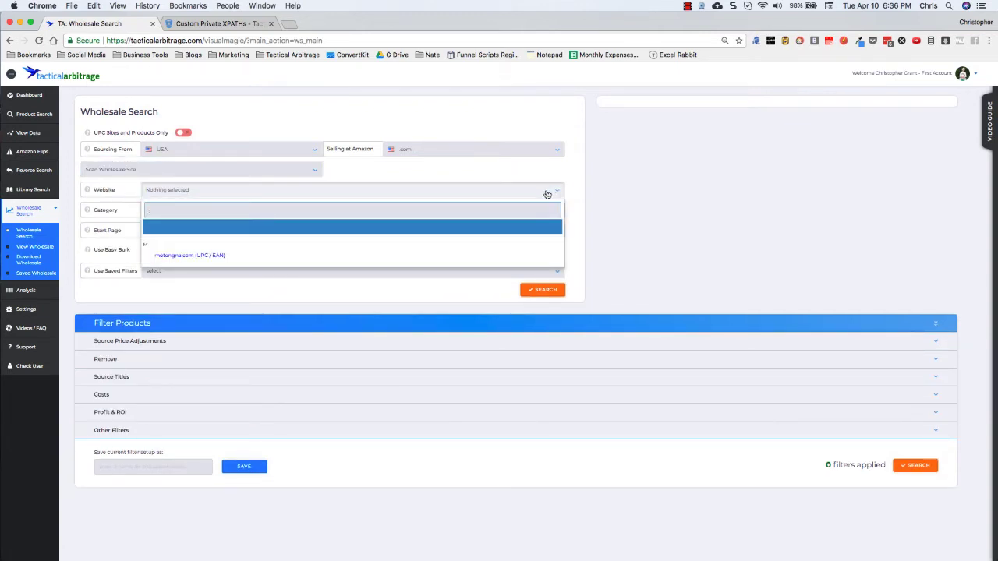
click(193, 258)
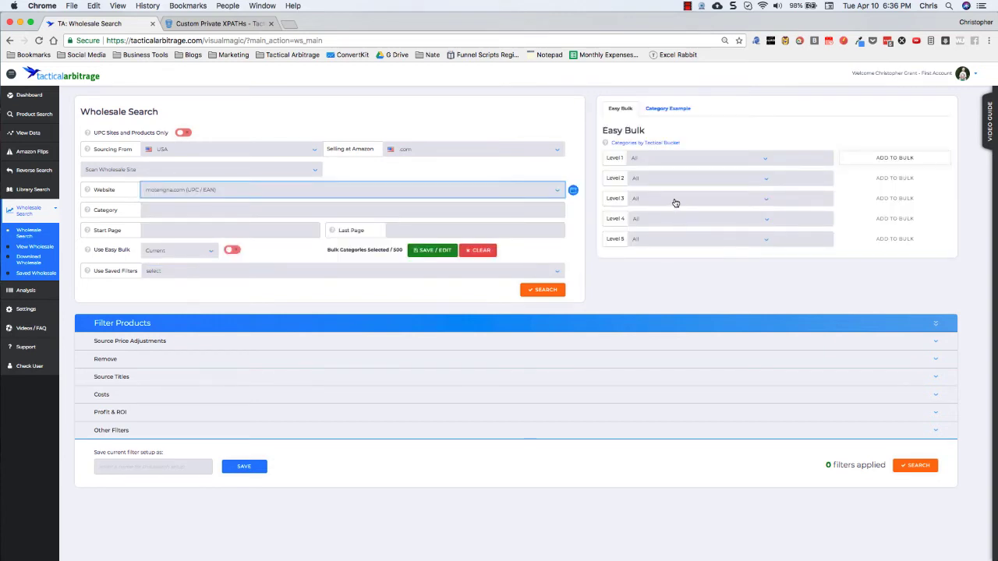
click(763, 162)
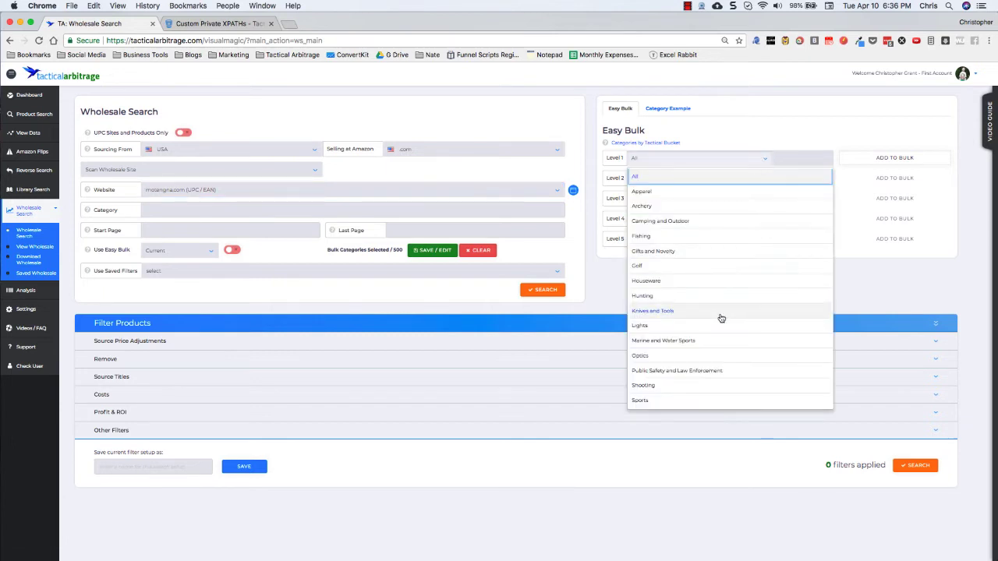
click(711, 145)
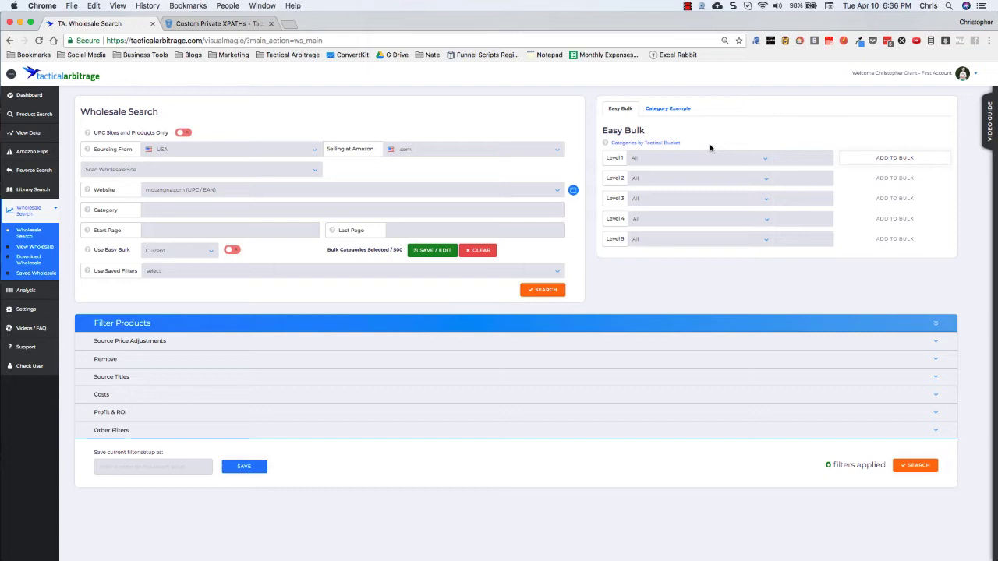
click(878, 161)
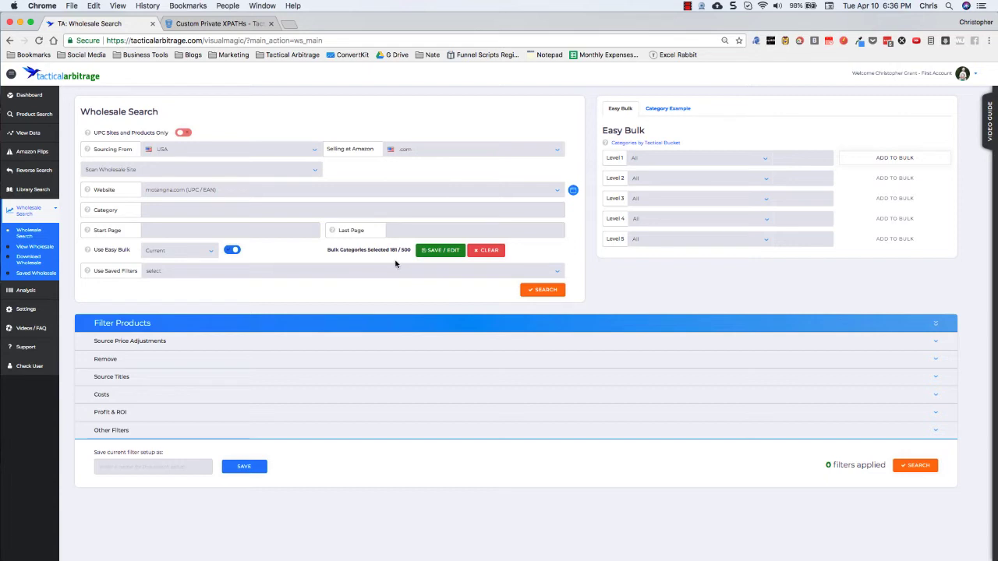
click(231, 24)
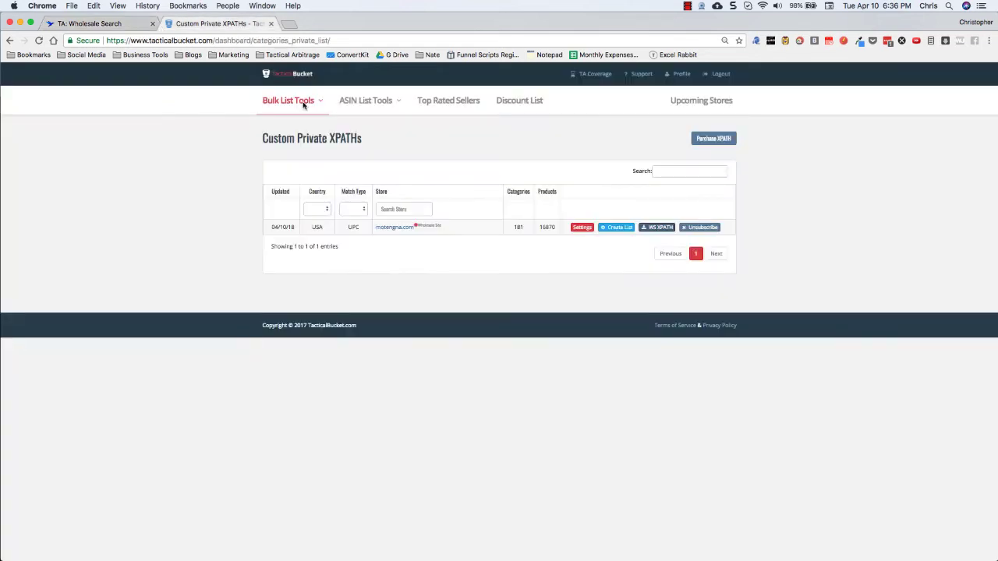
click(582, 228)
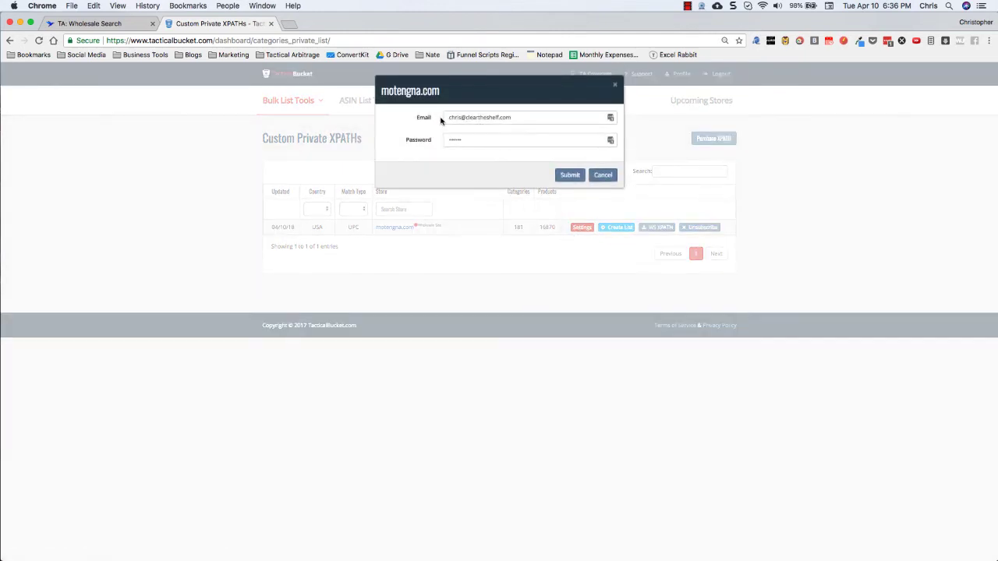
click(599, 178)
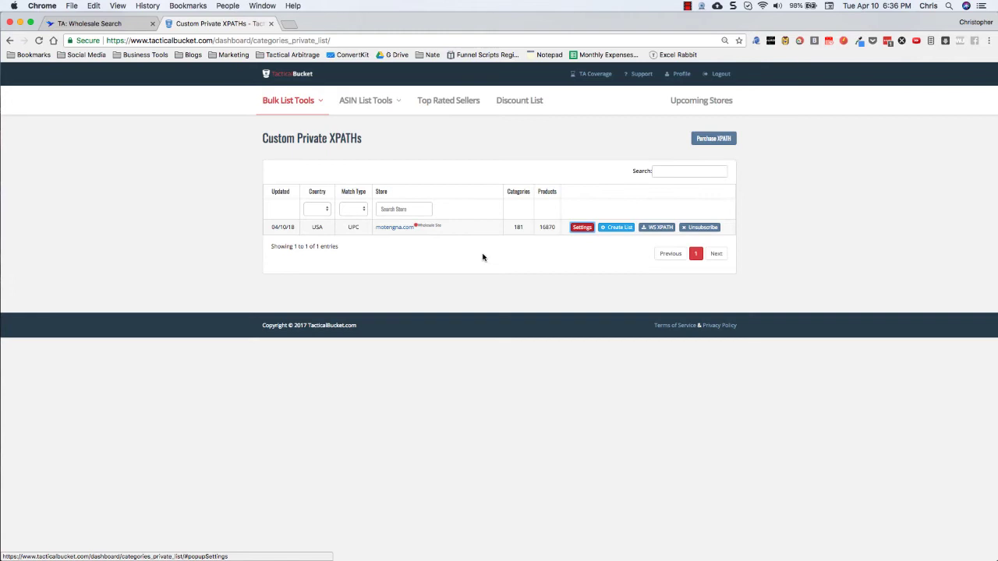
Add a Remove filter for products whose 90-day average rank exceeds 70,000
click(117, 23)
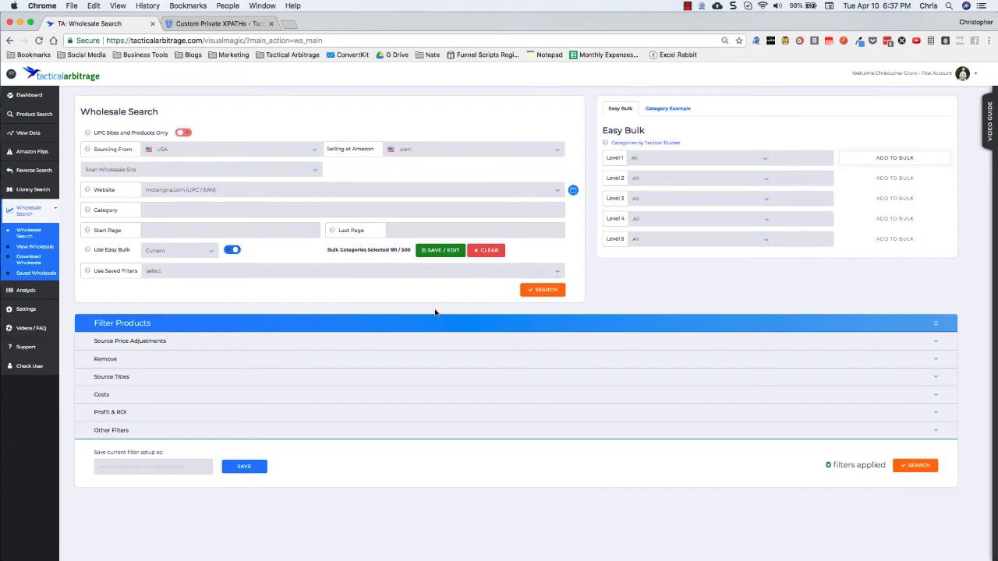
click(509, 348)
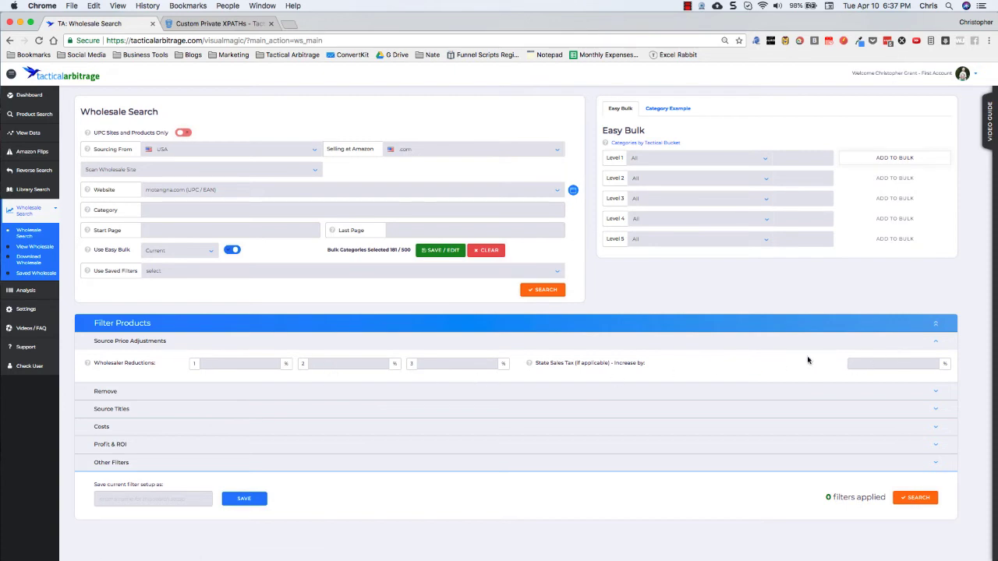
click(705, 348)
click(460, 362)
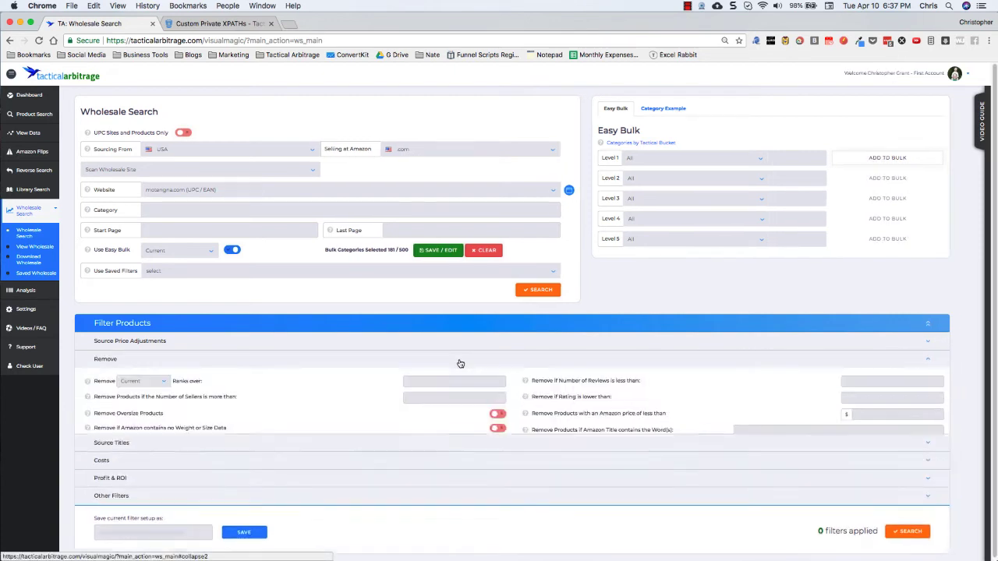
scroll(457, 365, down, 2)
click(166, 331)
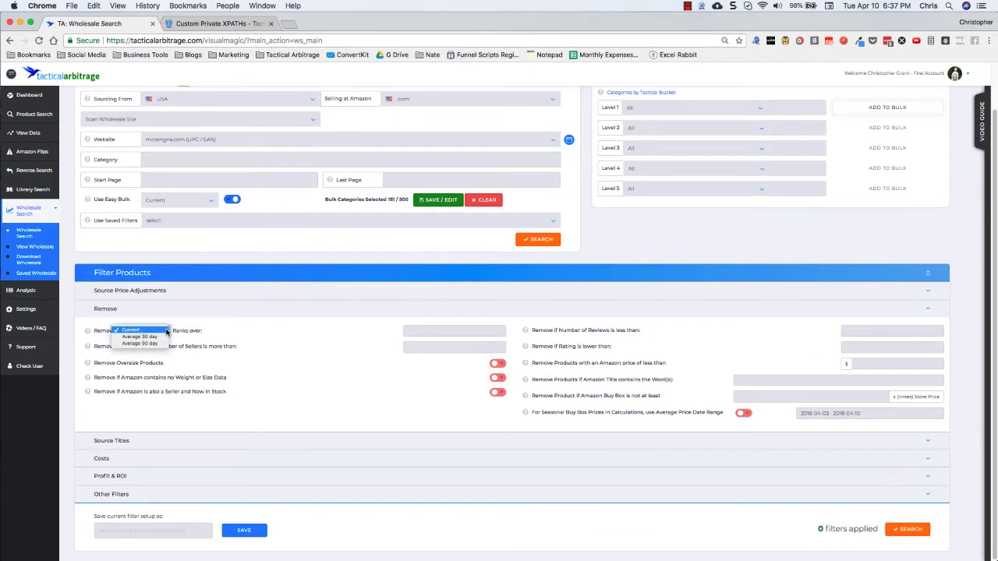
click(165, 343)
click(424, 330)
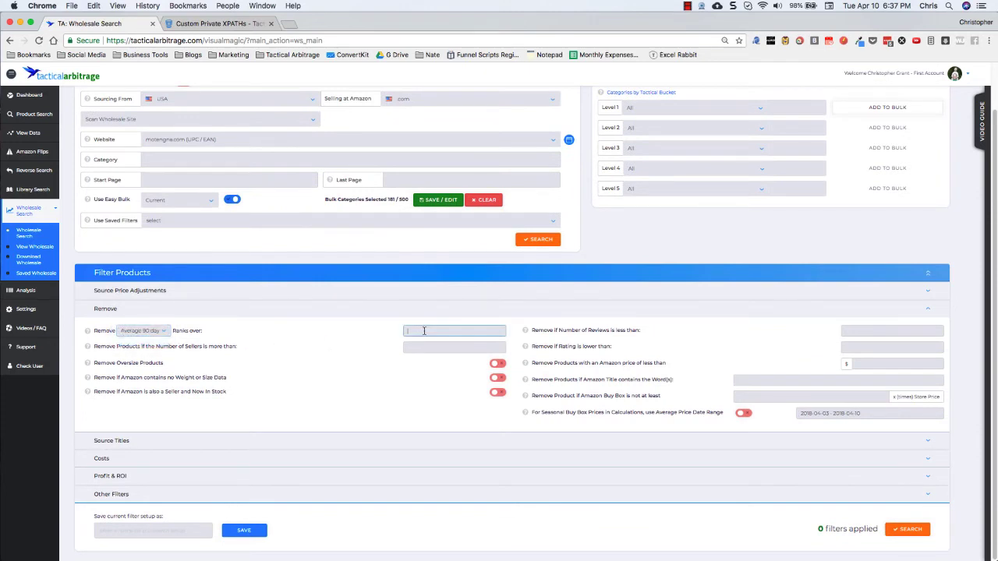
text(70,000)
click(511, 312)
Fill in standard prep, bundle and oversize prep costs plus $.80 per-lb shipping to Amazon
click(446, 381)
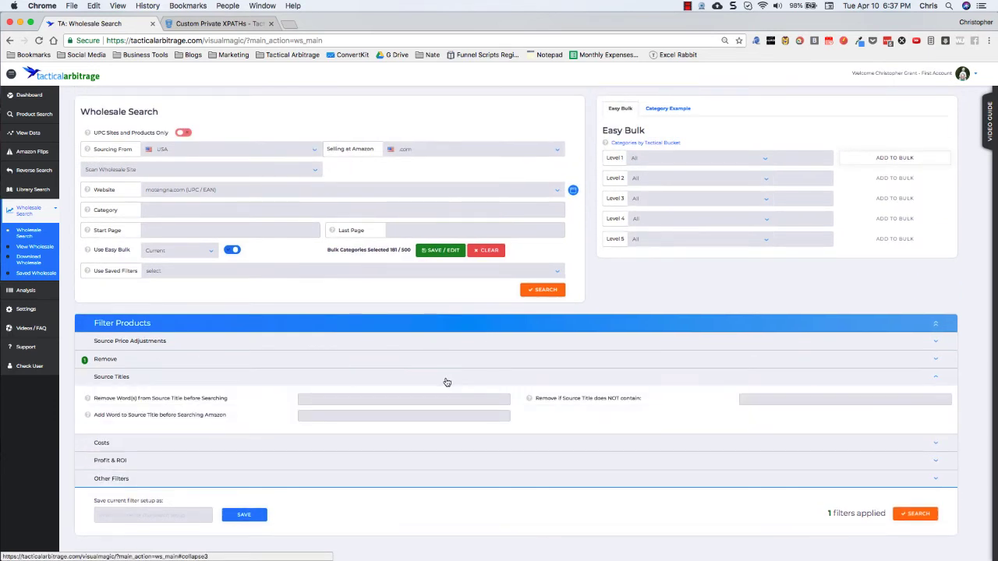
click(447, 381)
click(441, 396)
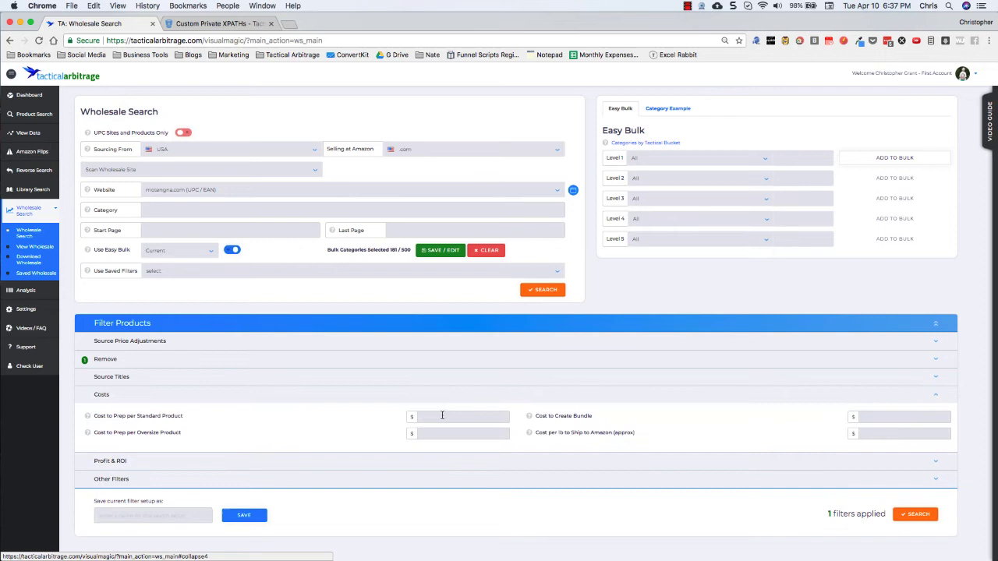
click(439, 417)
click(438, 417)
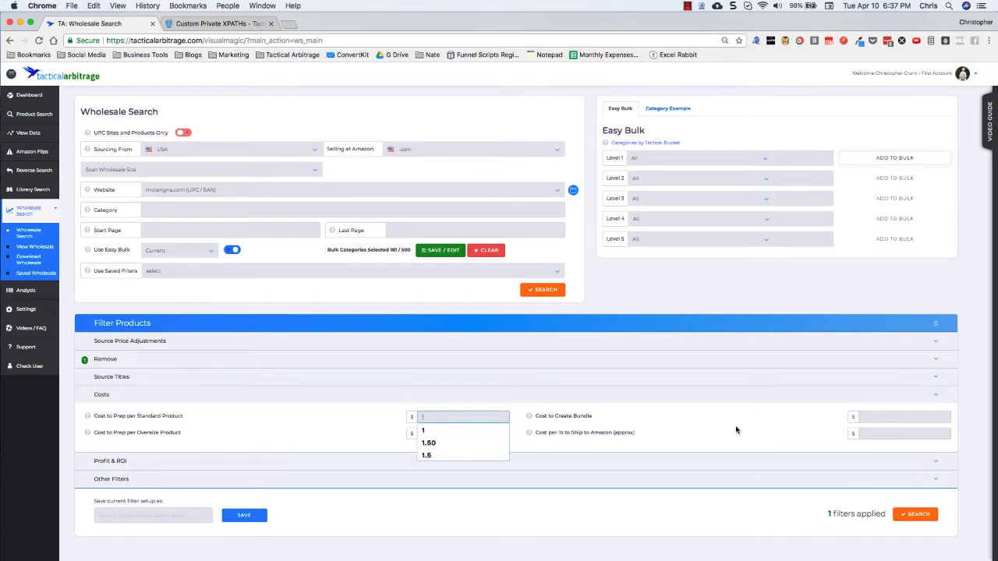
click(878, 417)
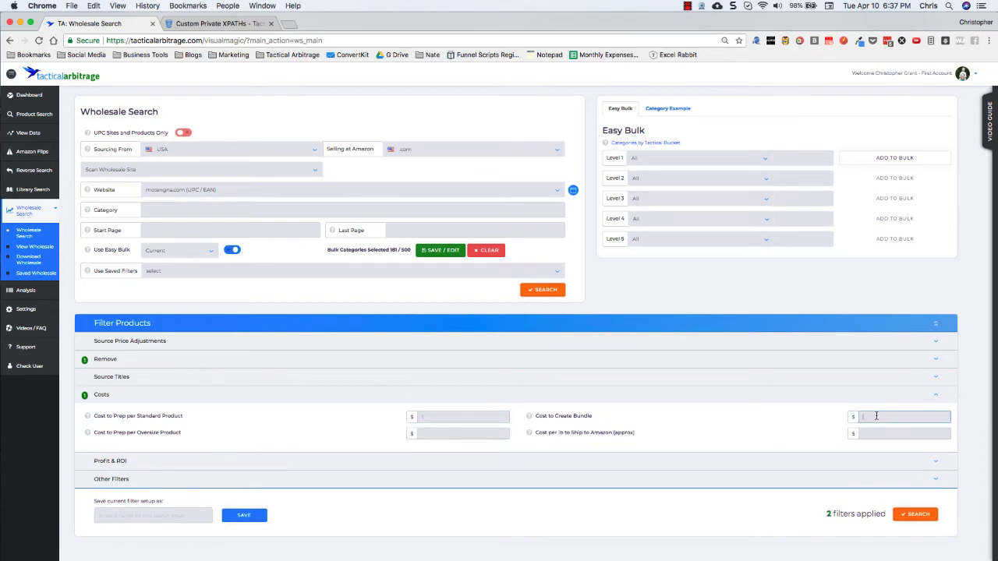
click(438, 436)
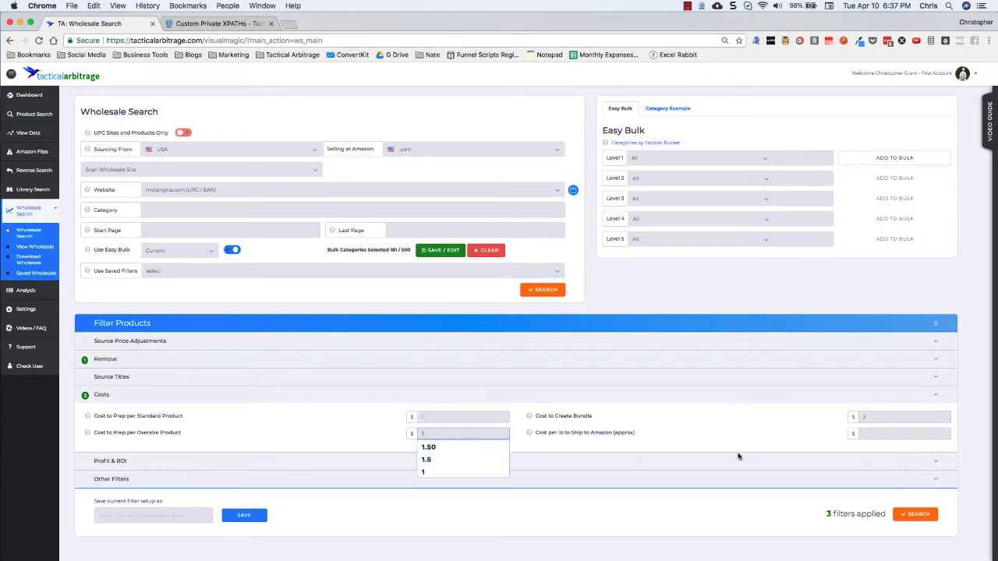
click(864, 434)
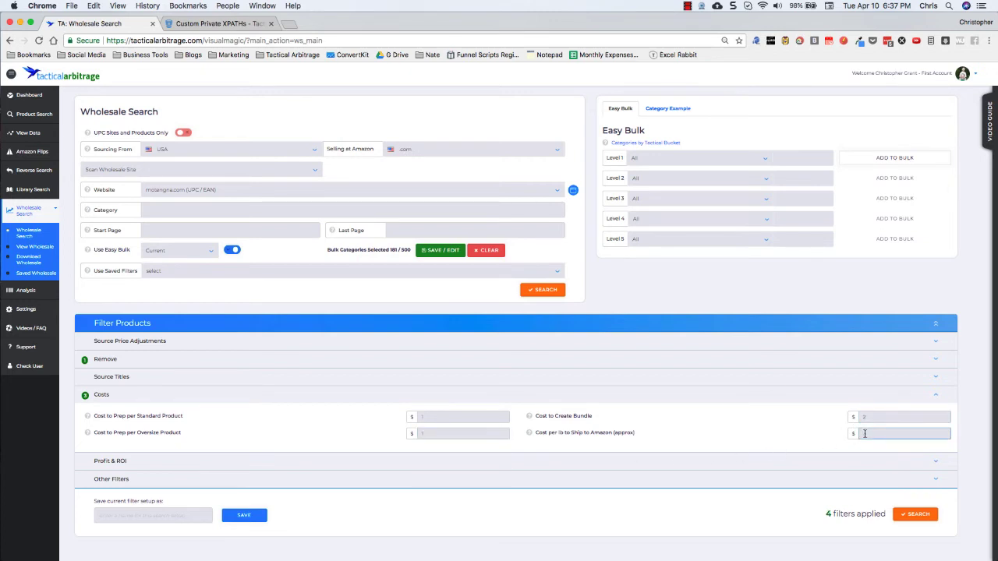
text(.80)
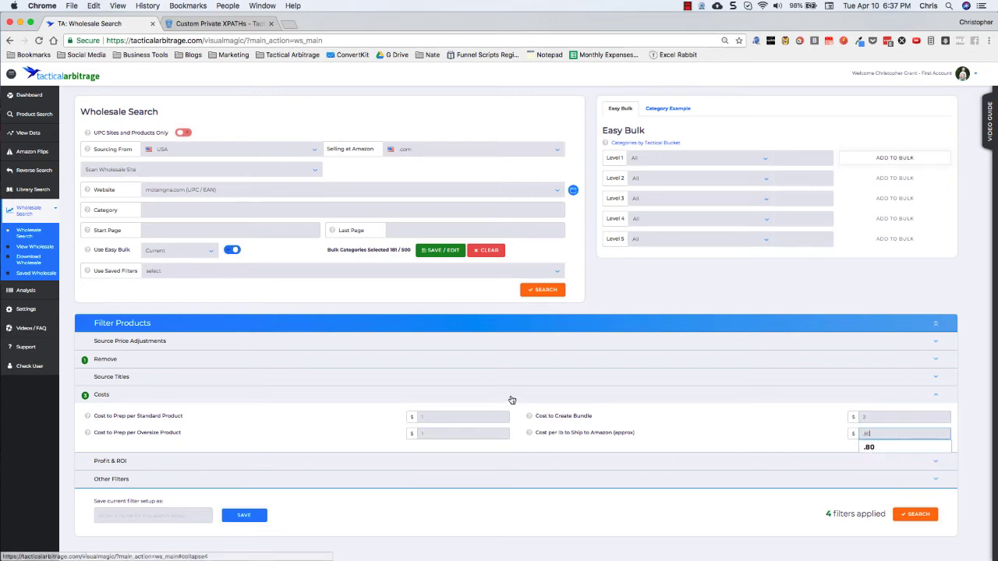
click(507, 398)
Require a minimum gross profit of $3 and set the minimum gross ROI percentage
click(408, 414)
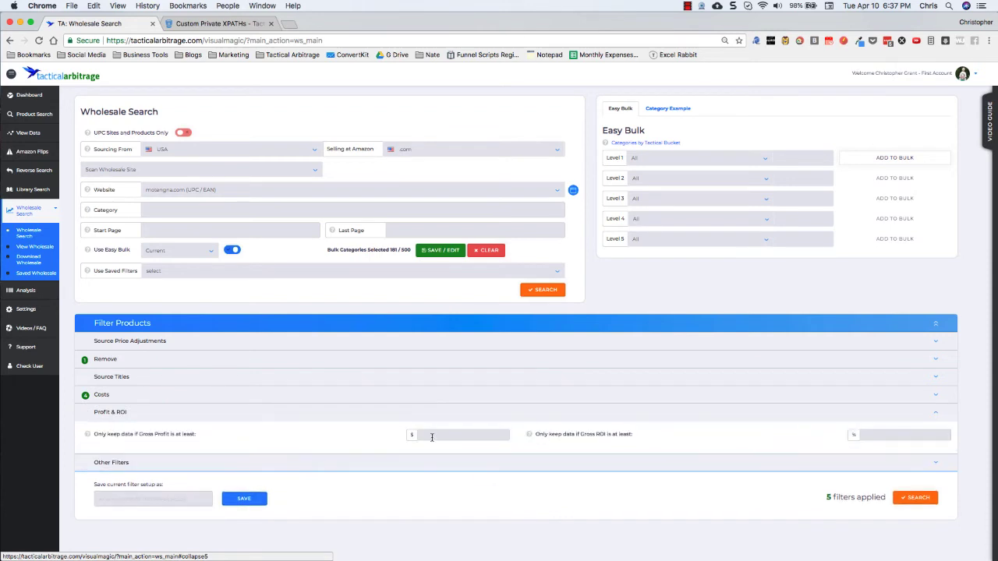
click(429, 435)
text(3)
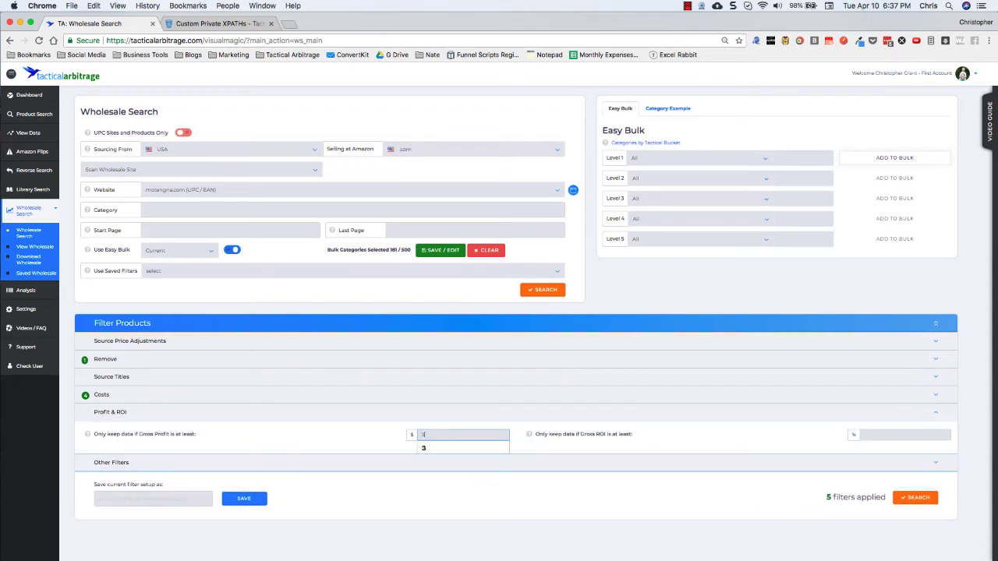
click(863, 435)
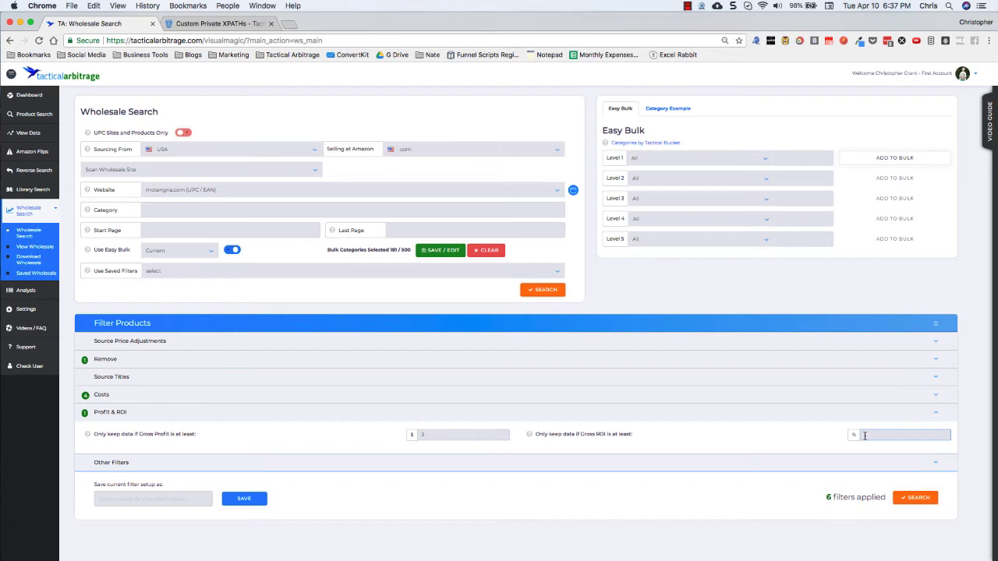
text(30)
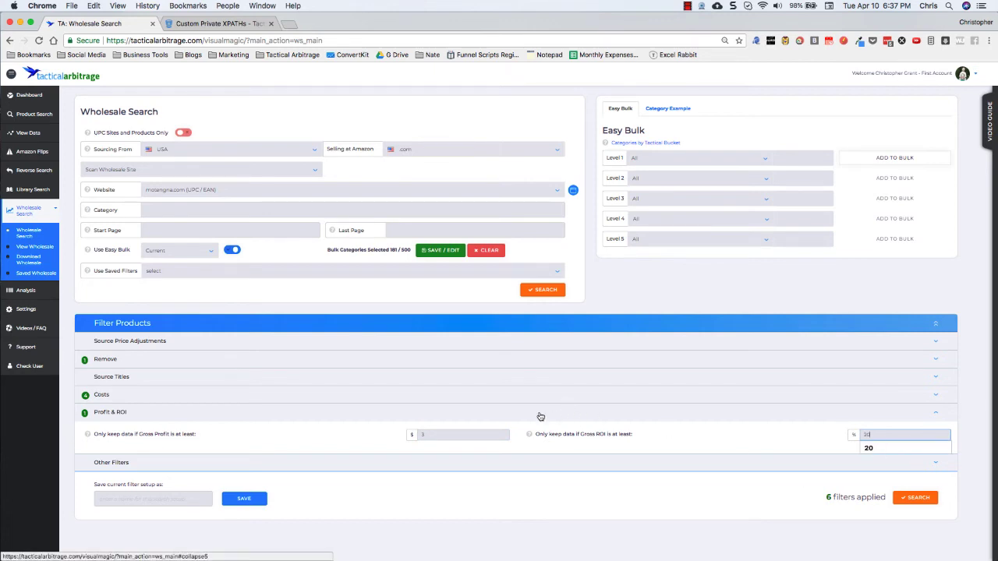
click(499, 417)
Turn on Also show Amazon Out Of Stock Results as the eighth filter and launch the search
click(451, 433)
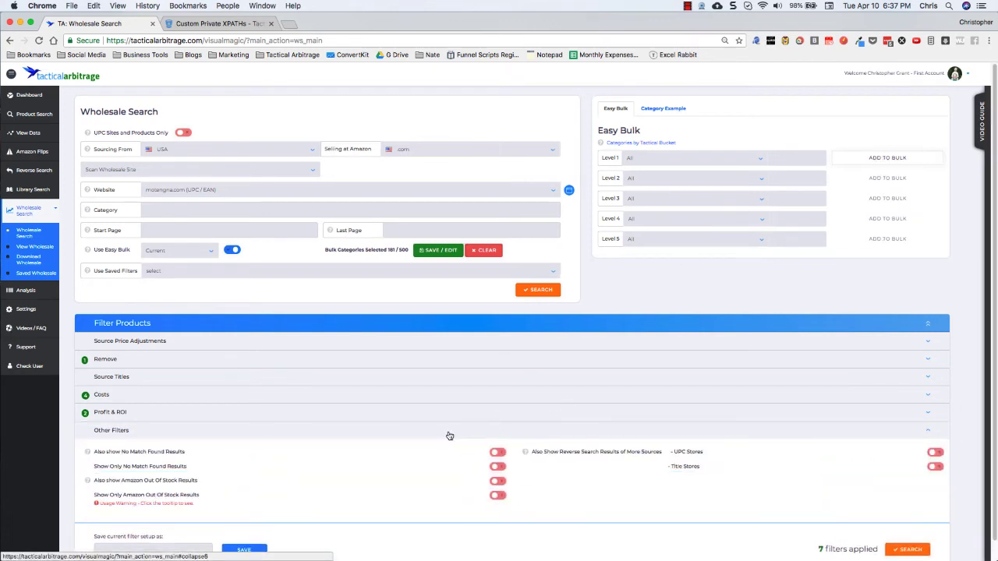
scroll(446, 442, down, 1)
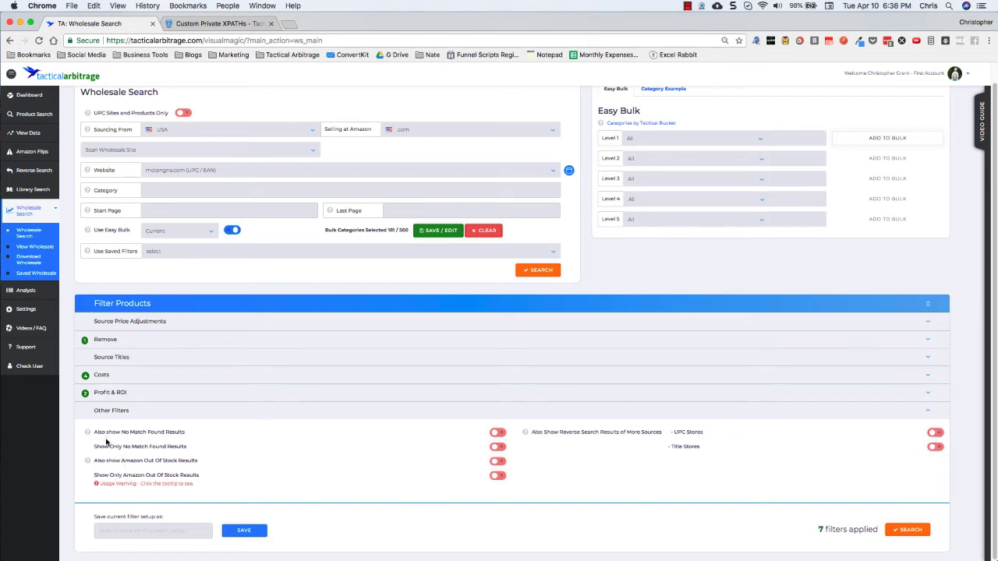
click(497, 463)
click(733, 414)
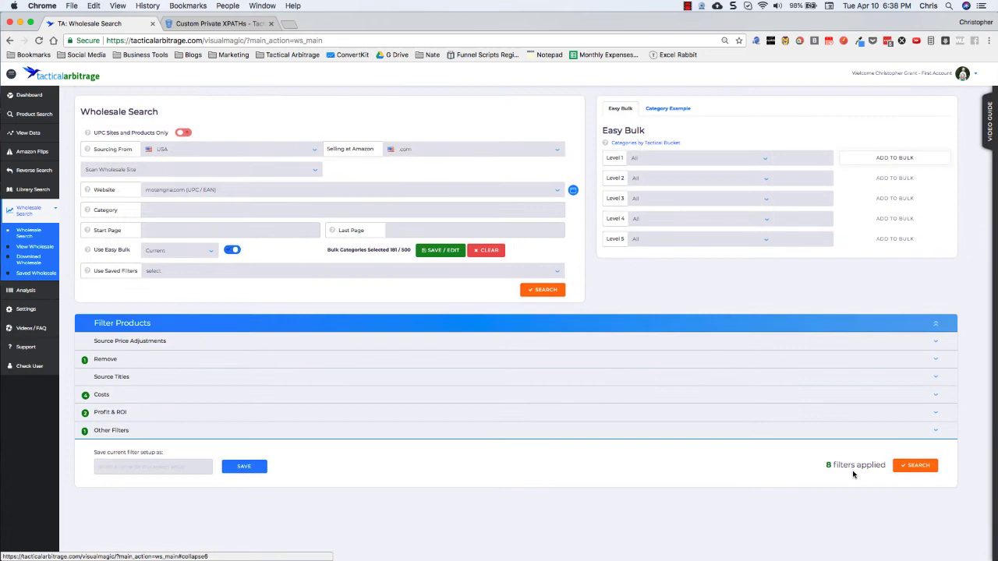
click(905, 468)
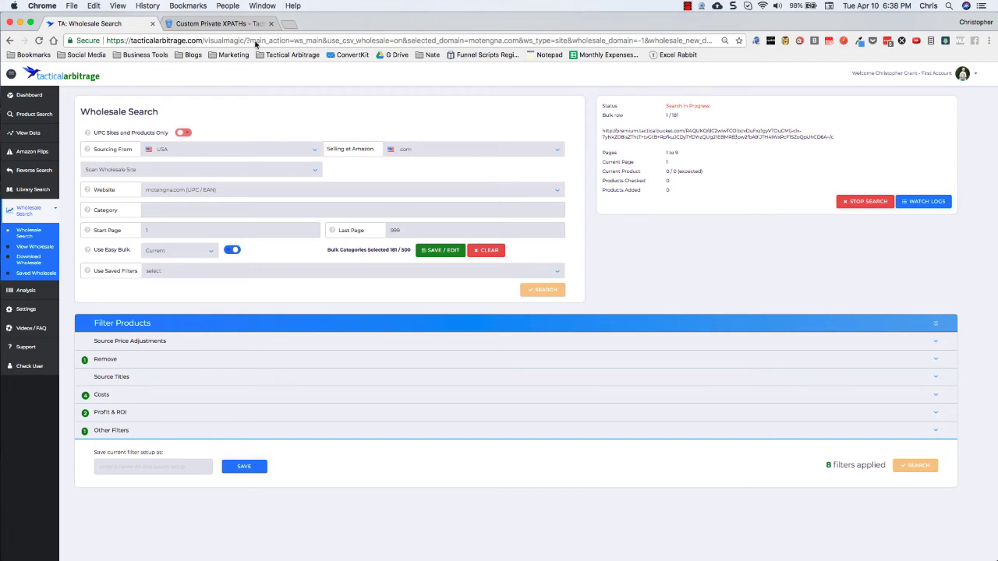
Switch to Tactical Bucket's Custom Private XPATHs list while the motengna.com search runs
click(236, 27)
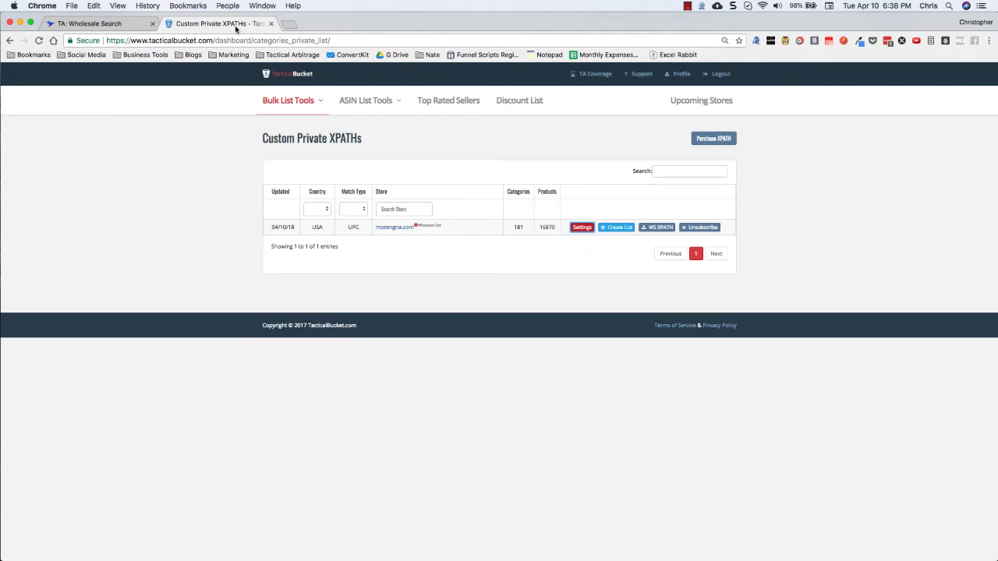
click(128, 27)
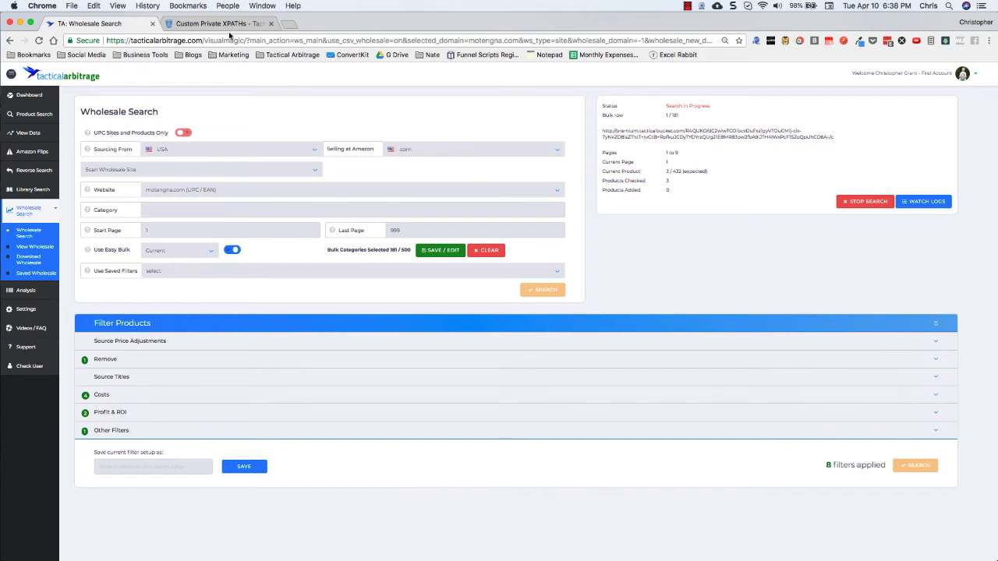
click(220, 25)
click(330, 102)
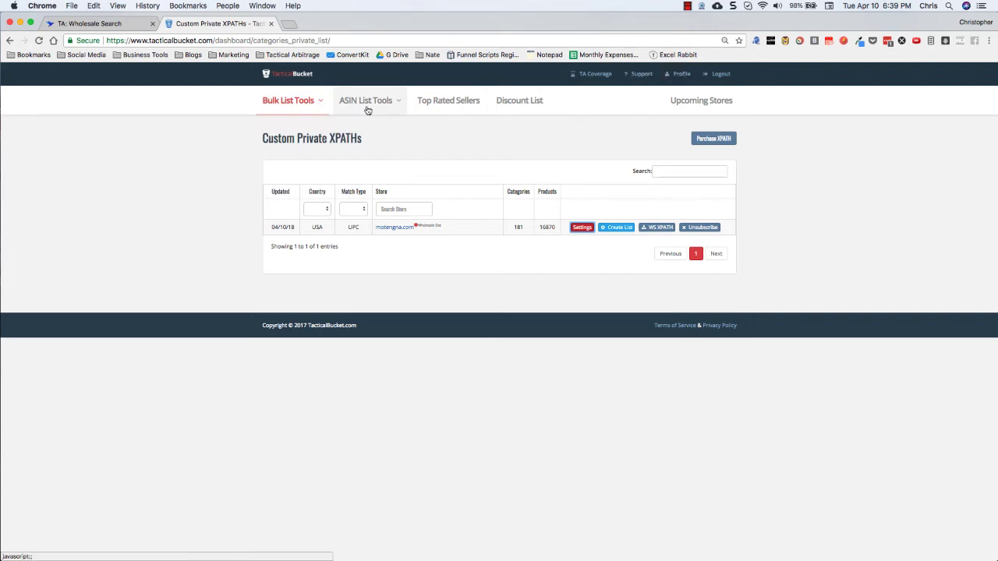
mouse_move(322, 108)
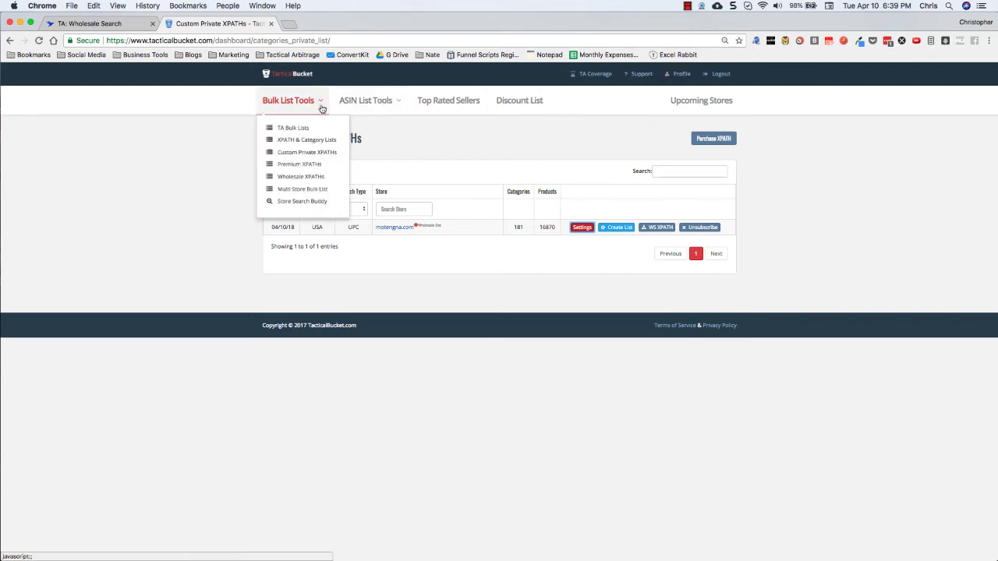
Request 3 private XPATHs and confirm to reach the Purchase Extra Credits page
click(316, 153)
click(700, 138)
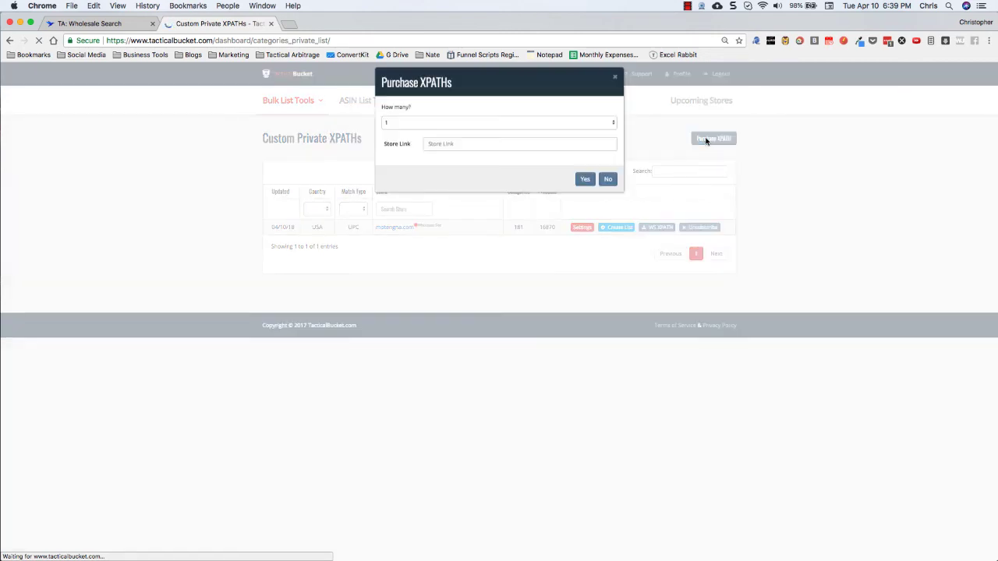
click(731, 138)
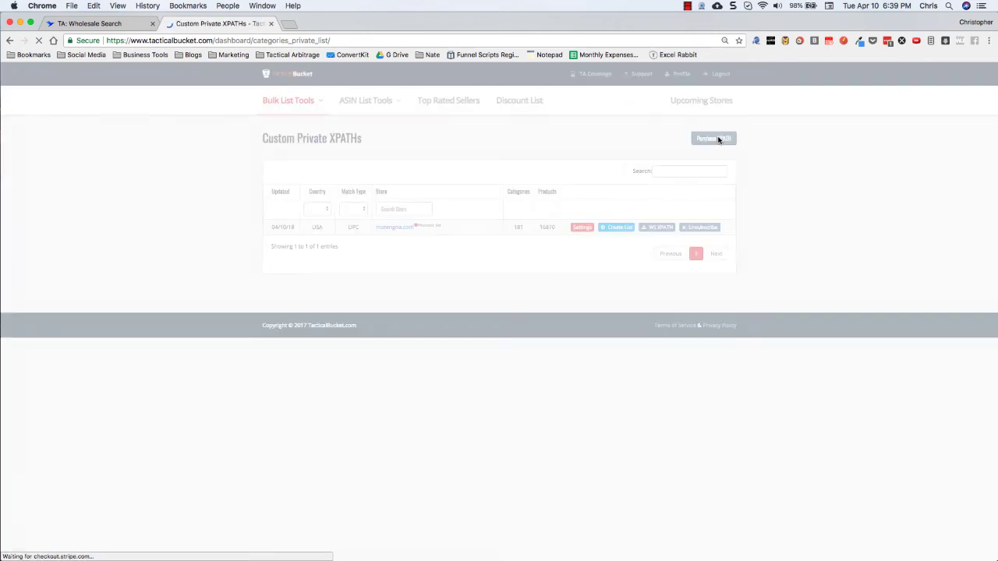
click(415, 131)
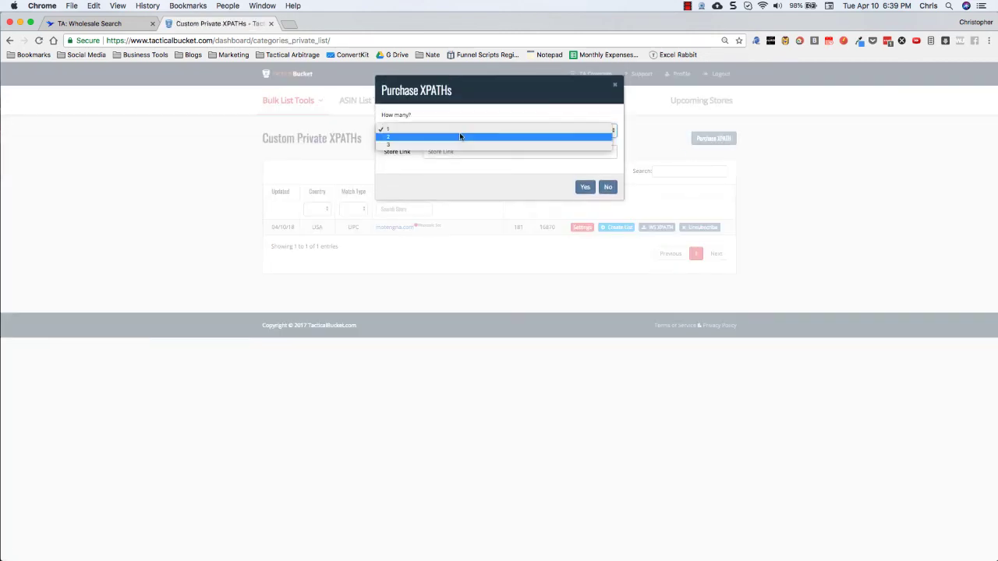
click(402, 148)
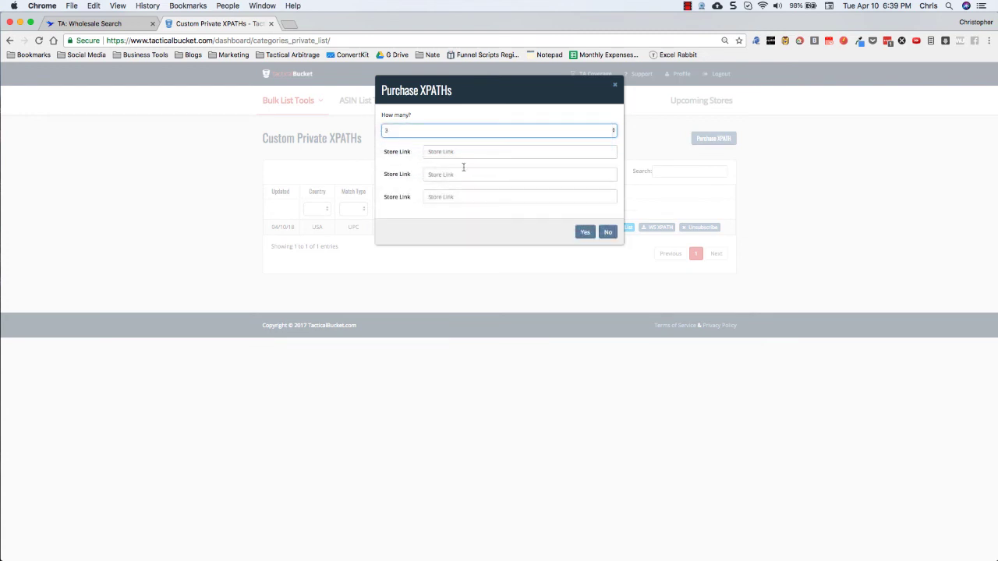
click(585, 232)
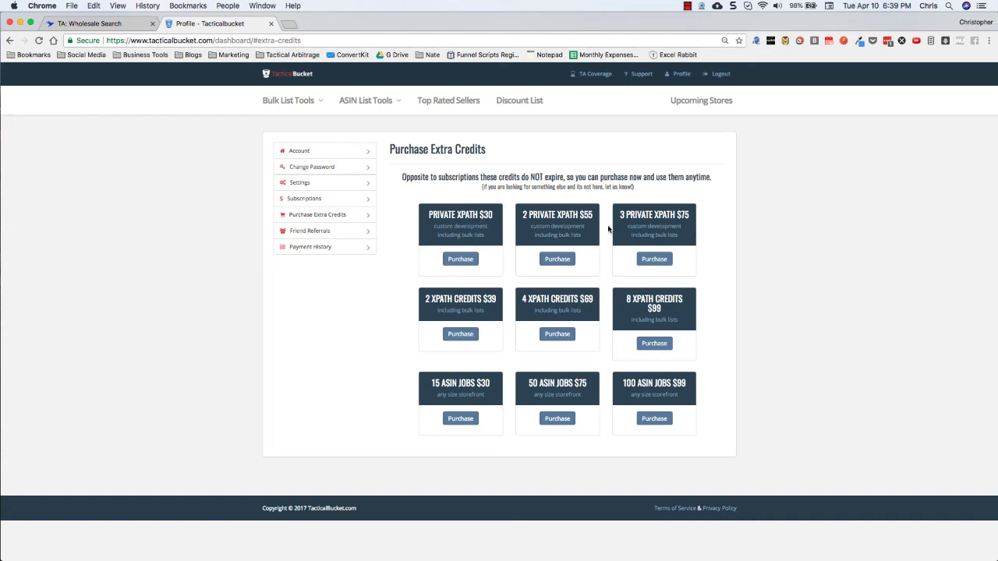
Switch back to the TA: Wholesale Search tab to watch the running search's progress
click(124, 28)
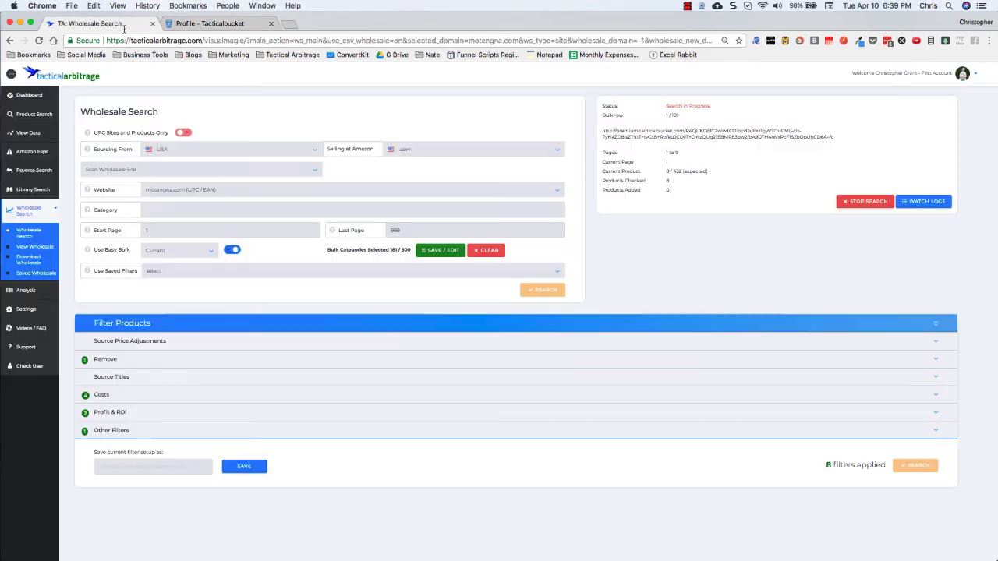